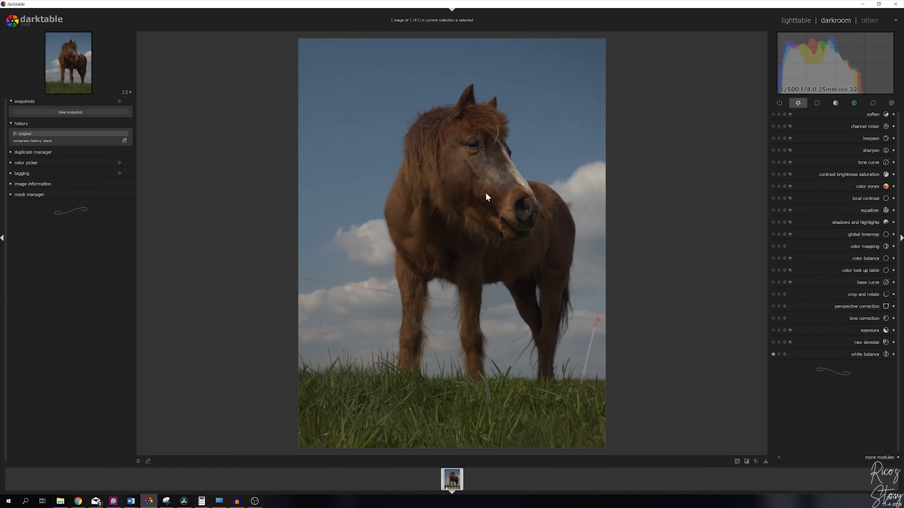
- Enable the chromatic aberrations correction module
left_click(875, 101)
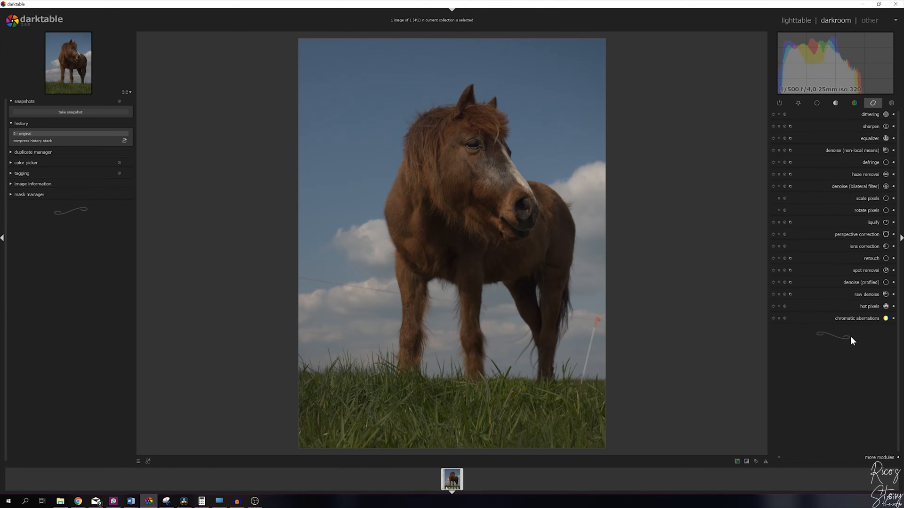
left_click(773, 319)
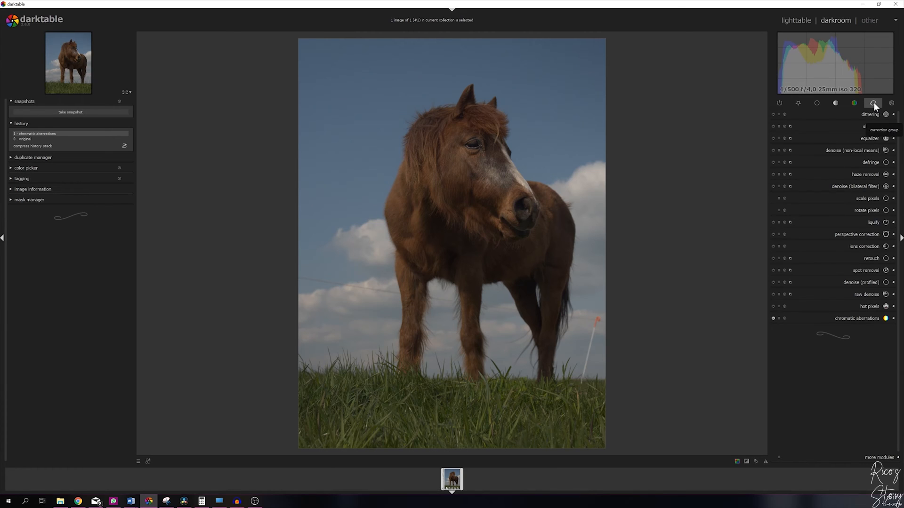
- Crop the photo with a freehand aspect, trimming the left edge and repositioning the frame over the horse
left_click(798, 103)
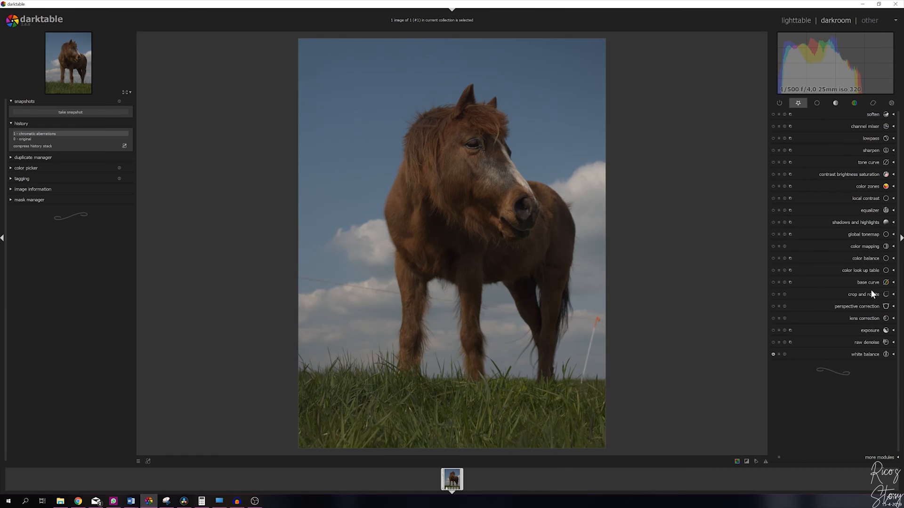
left_click(893, 295)
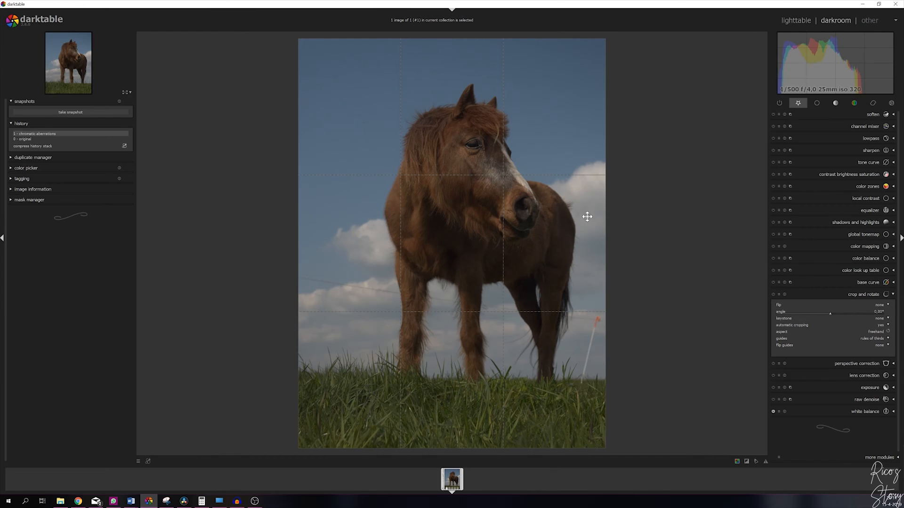
left_click(881, 332)
left_click_drag(304, 44, 334, 44)
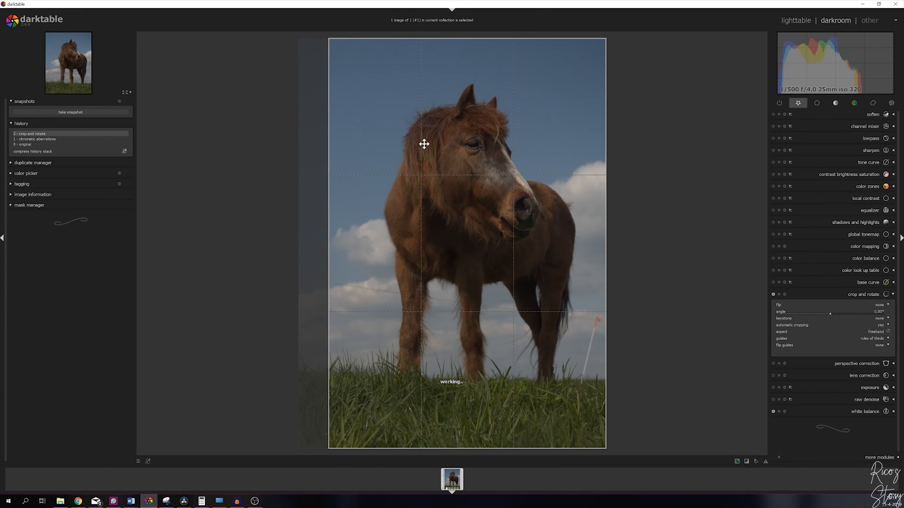
left_click_drag(422, 312, 410, 310)
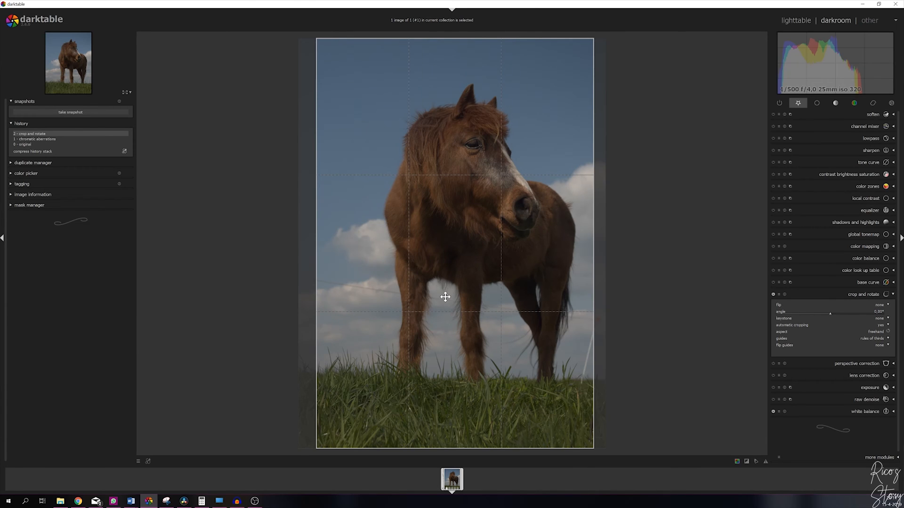
double_click(459, 244)
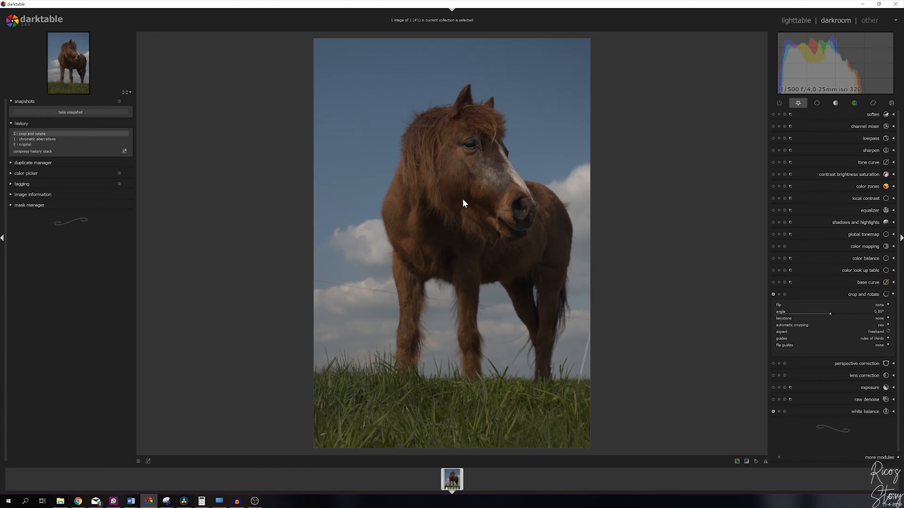
left_click(893, 294)
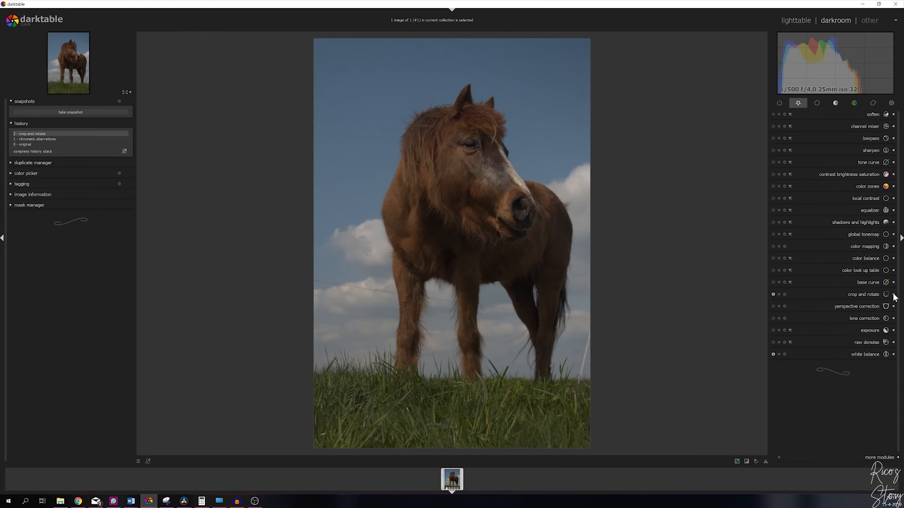
- Apply the equalizer's denoise & sharpen preset
left_click(881, 213)
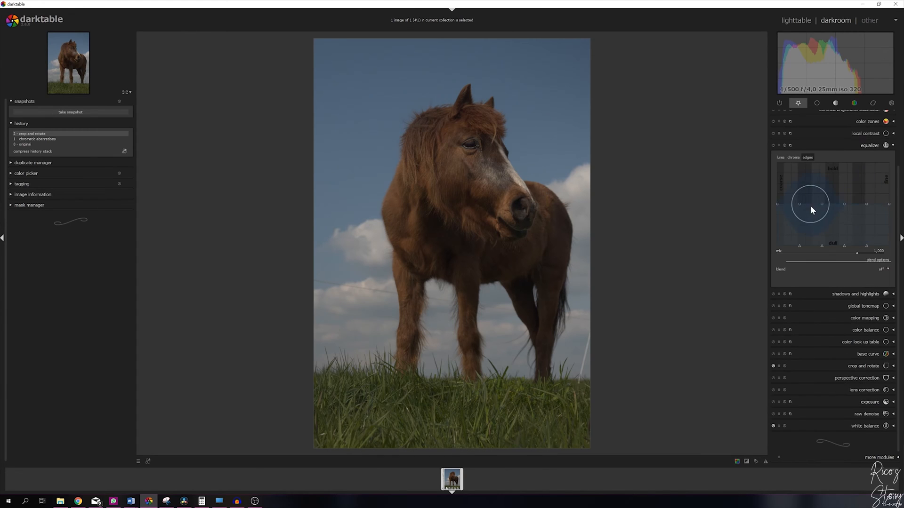
left_click(779, 145)
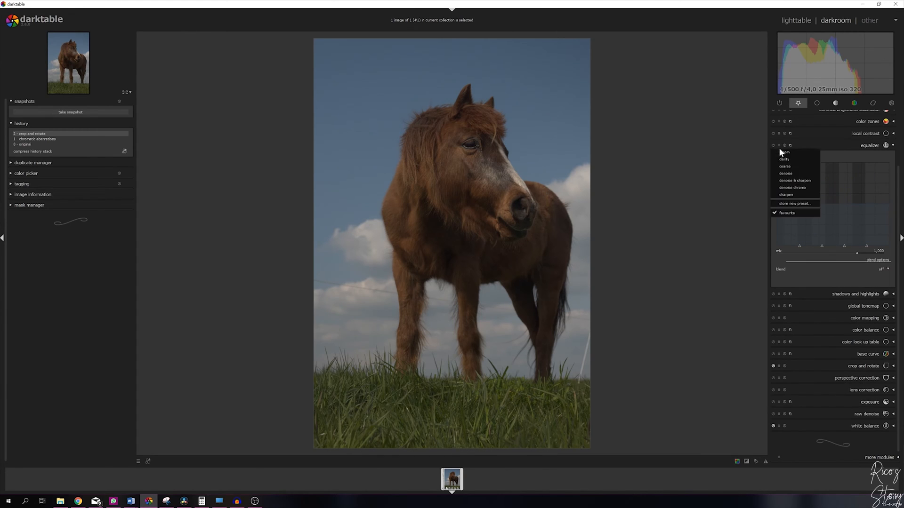
left_click(790, 181)
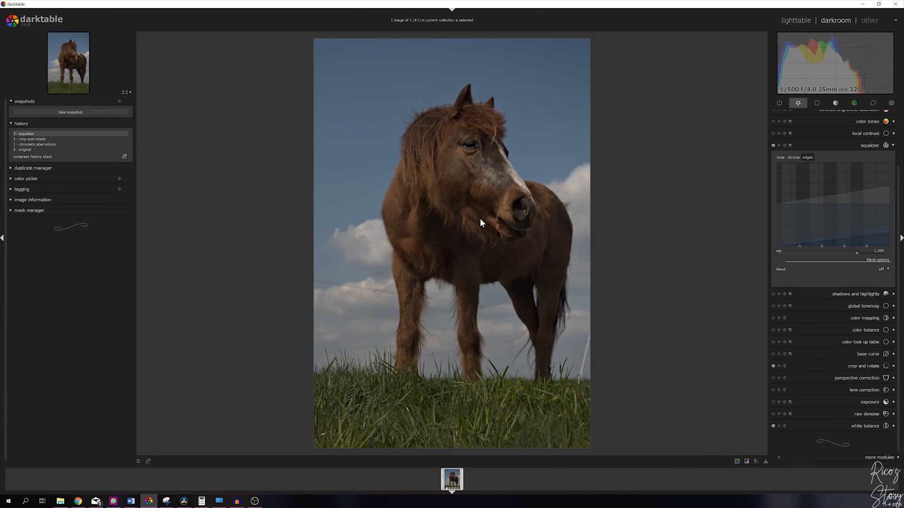
left_click(893, 146)
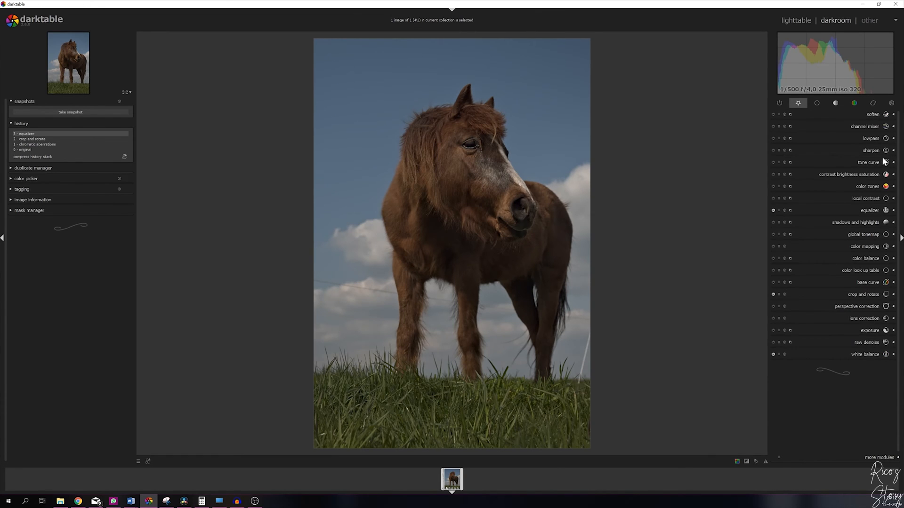
- Enable the vibrance module and raise its vibrance strength
left_click(854, 102)
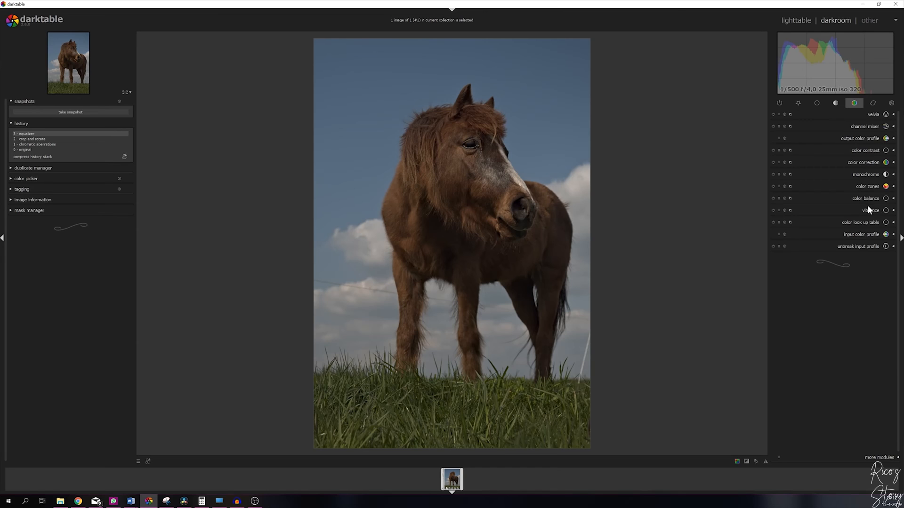
left_click(894, 211)
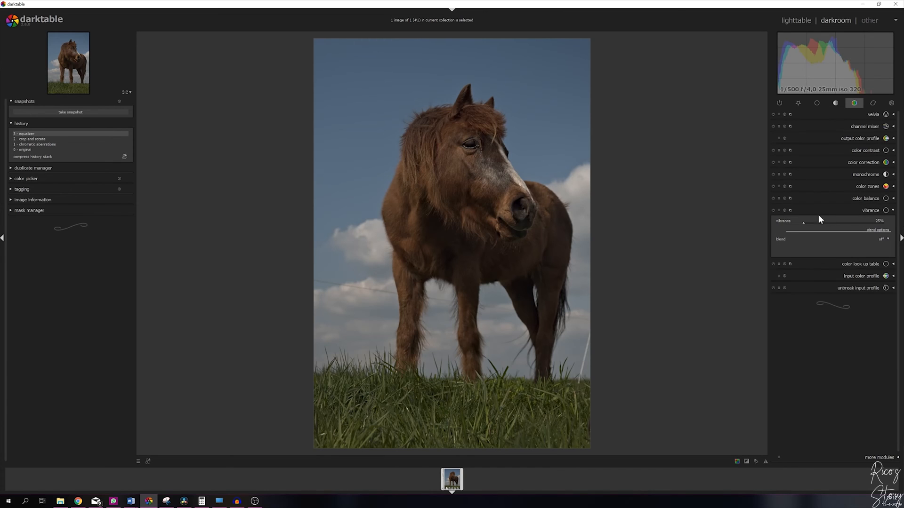
left_click(773, 210)
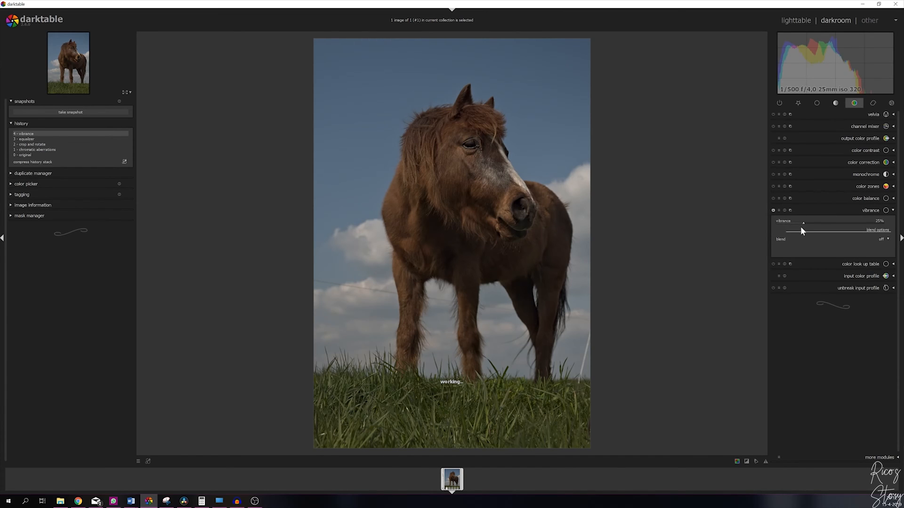
left_click_drag(863, 224, 886, 227)
left_click(893, 212)
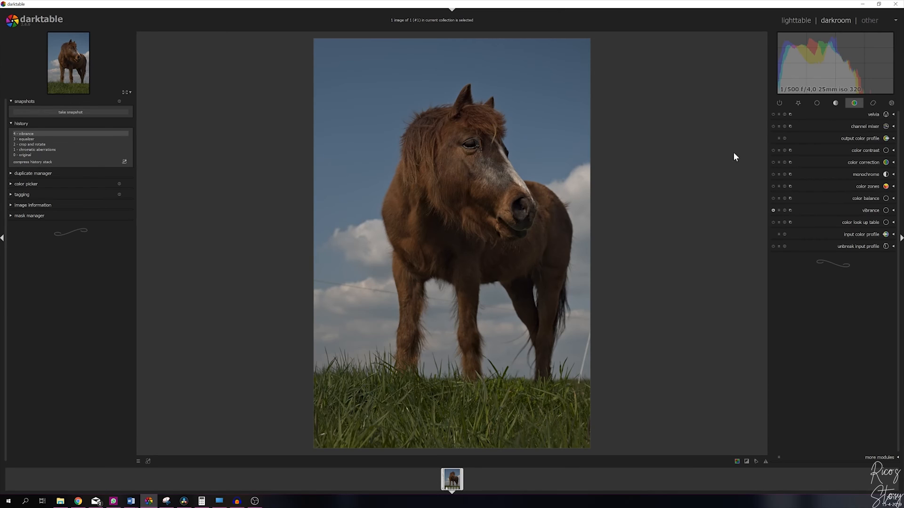
- Enable the velvia module with its default strength
left_click(798, 115)
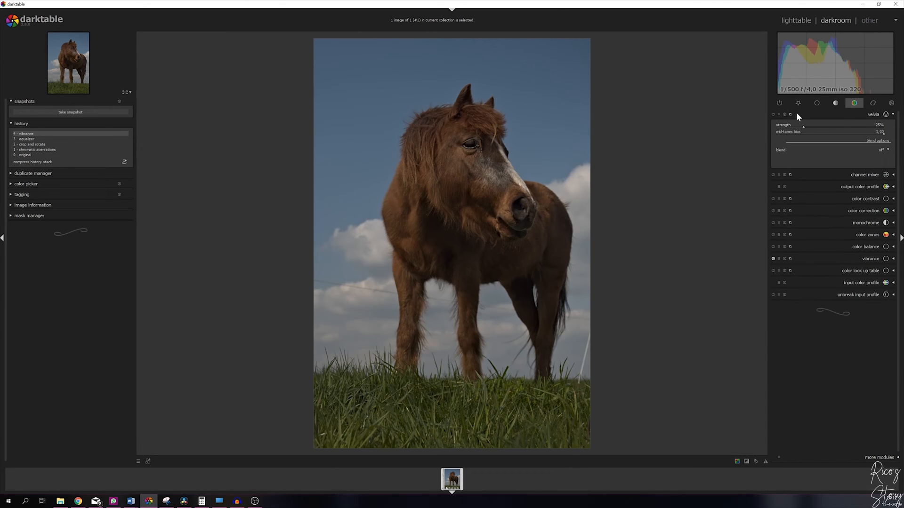
left_click(772, 114)
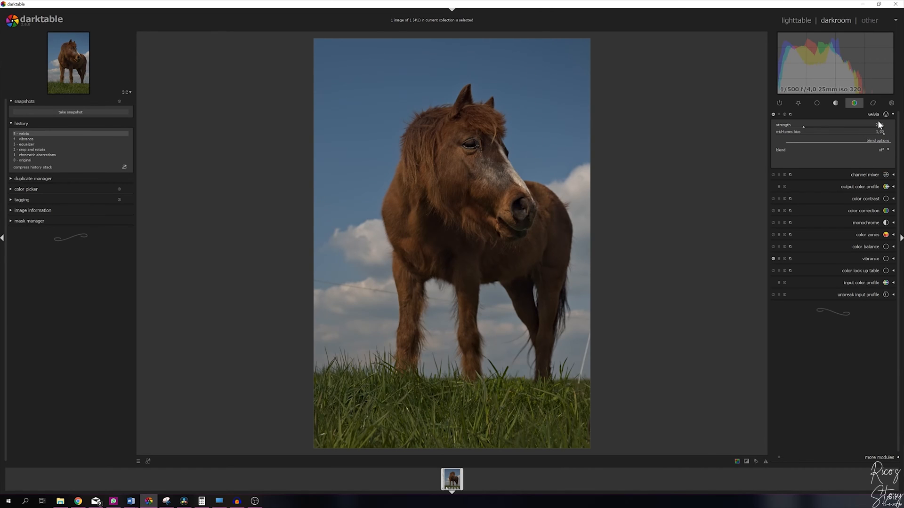
left_click(894, 115)
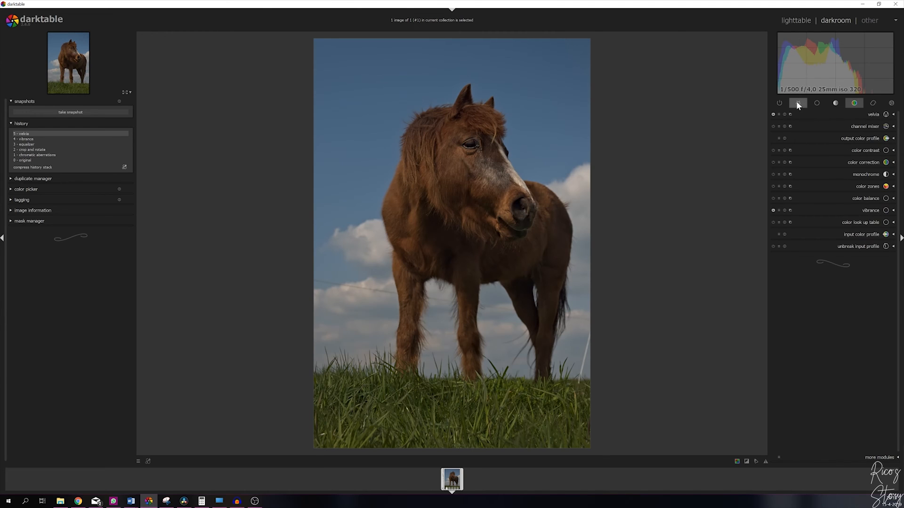
- Turn on the over- and underexposure clipping indicator
left_click(796, 103)
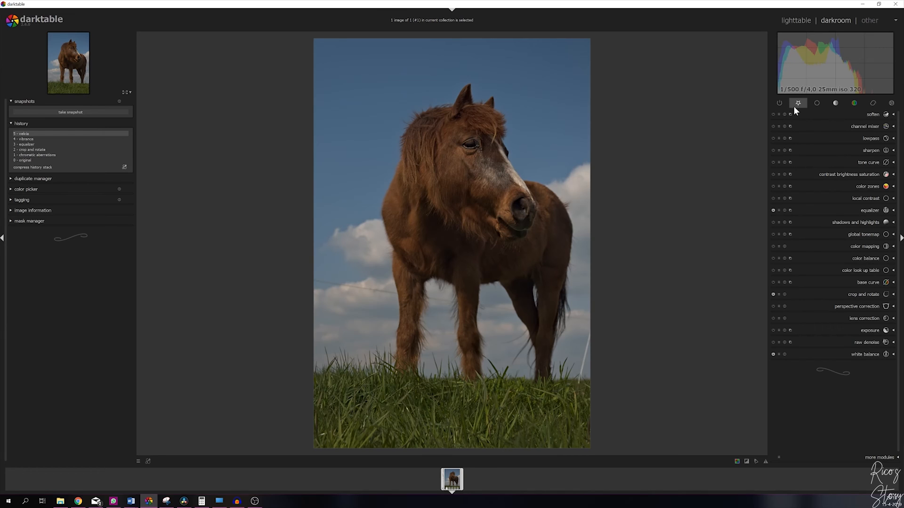
left_click(878, 458)
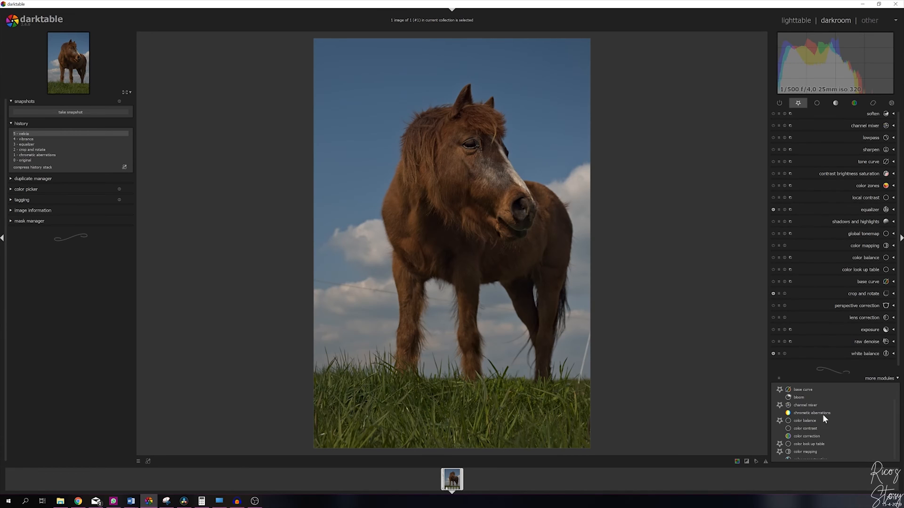
scroll(815, 408, "down", 4)
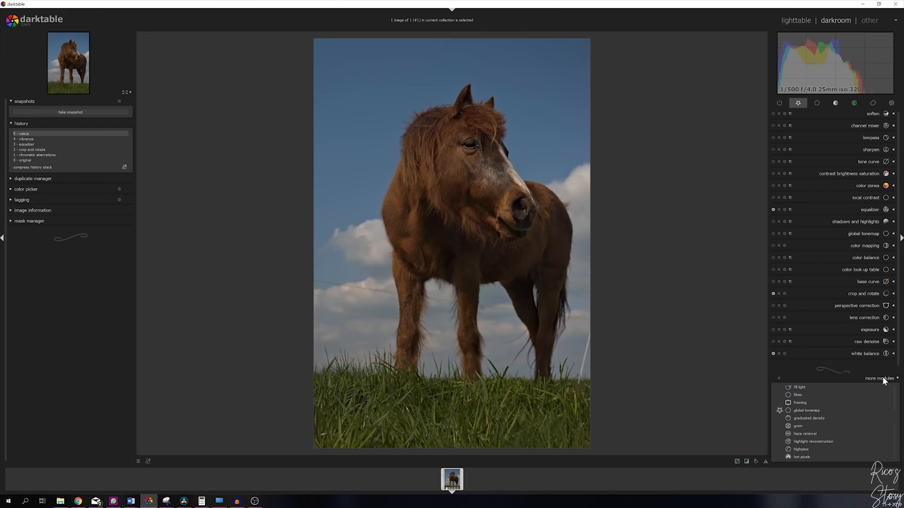
left_click(883, 378)
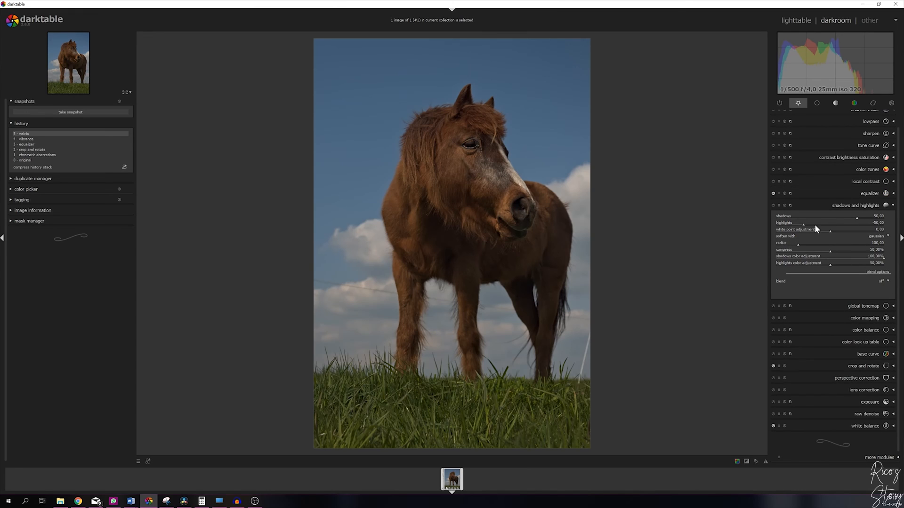
left_click(746, 461)
left_click(892, 209)
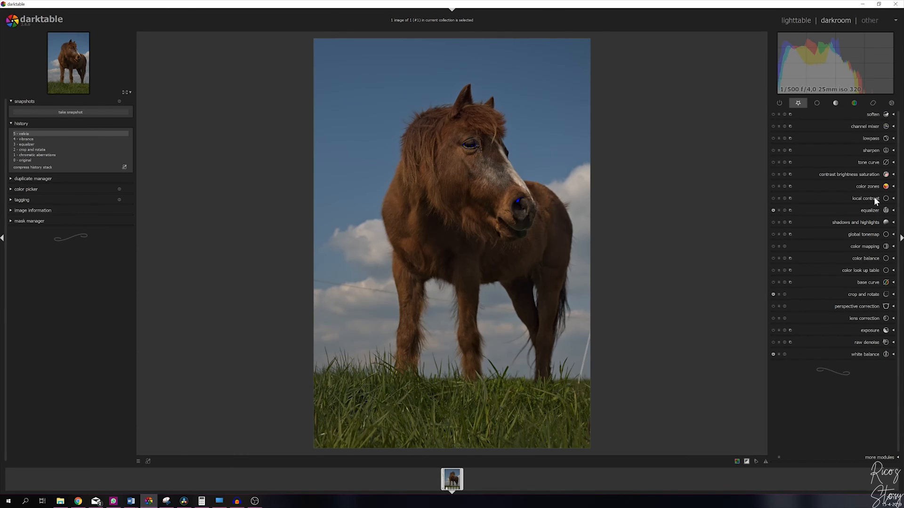
- Enable local contrast and set its detail to 150%
left_click(893, 198)
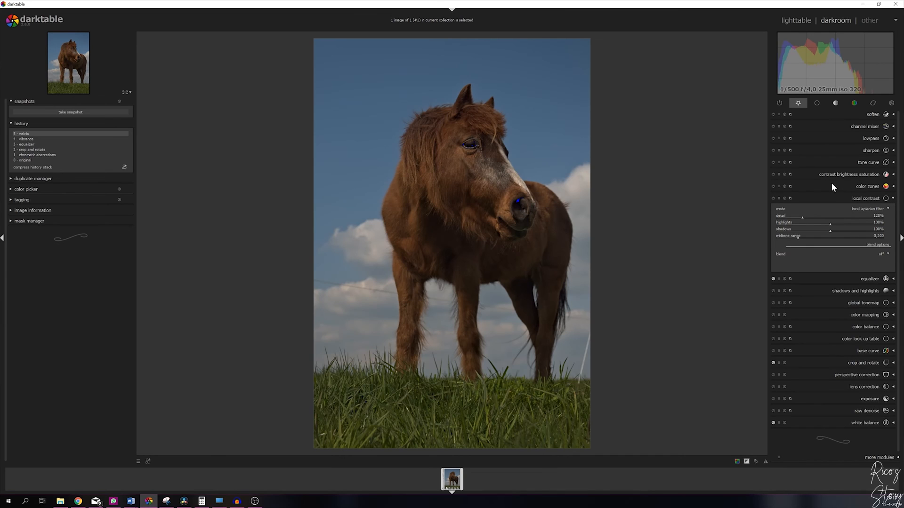
left_click(773, 199)
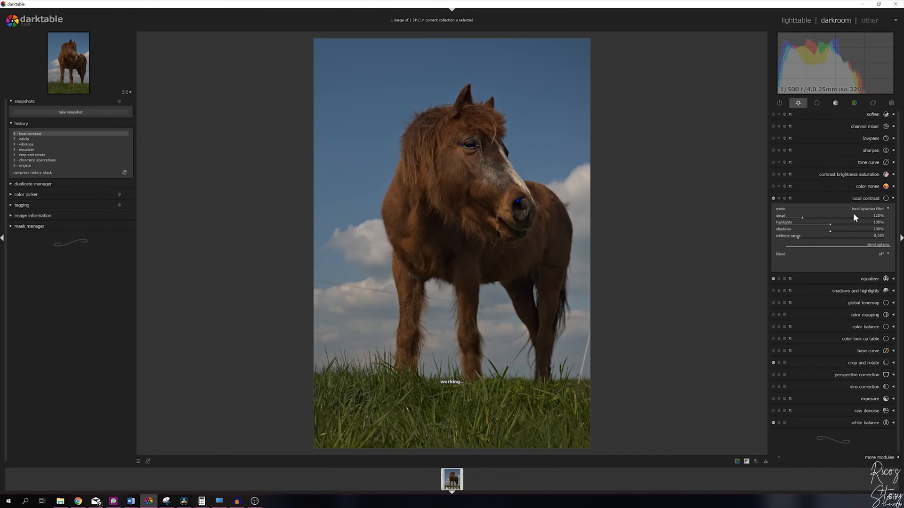
right_click(881, 217)
type("150")
key("Return")
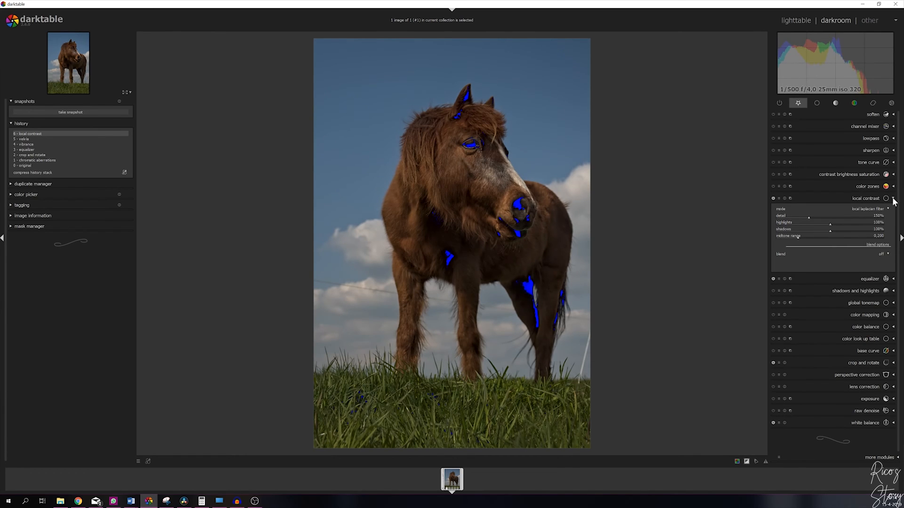
left_click(893, 199)
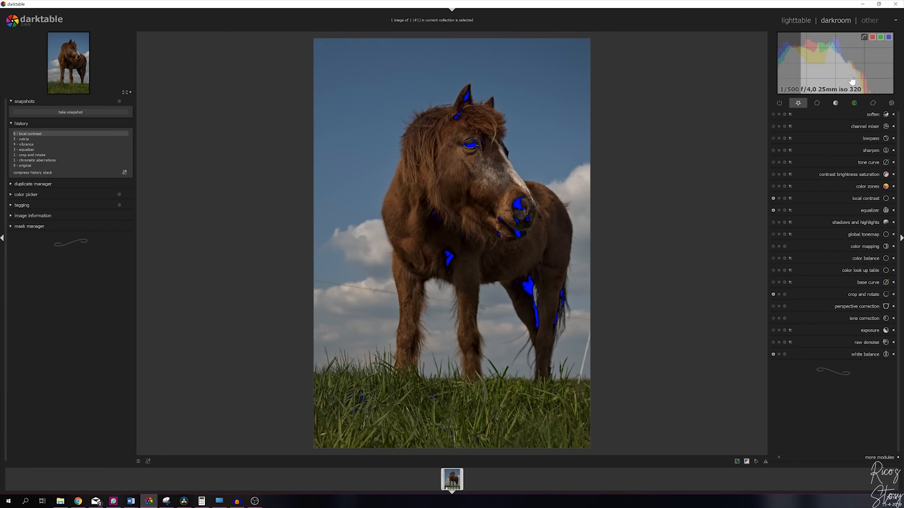
- Increase the image exposure slightly
left_click_drag(852, 81, 867, 77)
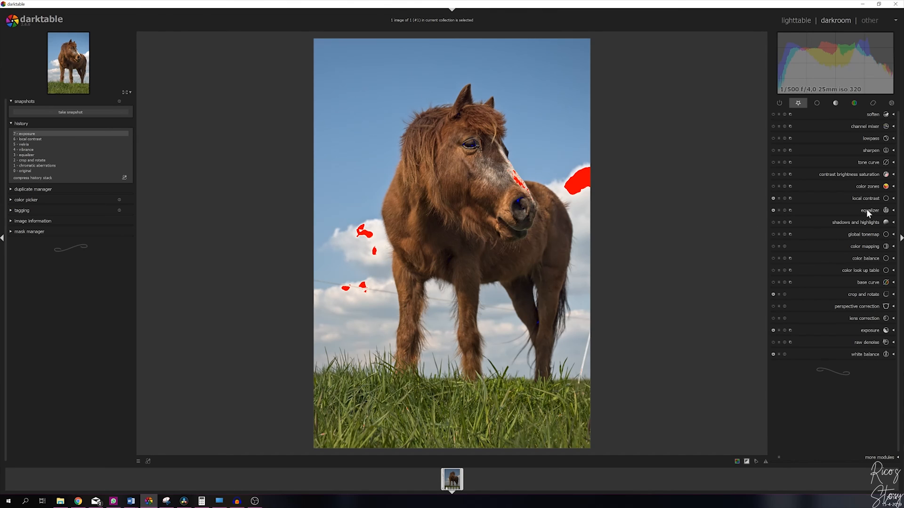
- Shape the tone curve: add a shadow point, lower the white point and lift the upper midtones
left_click(893, 165)
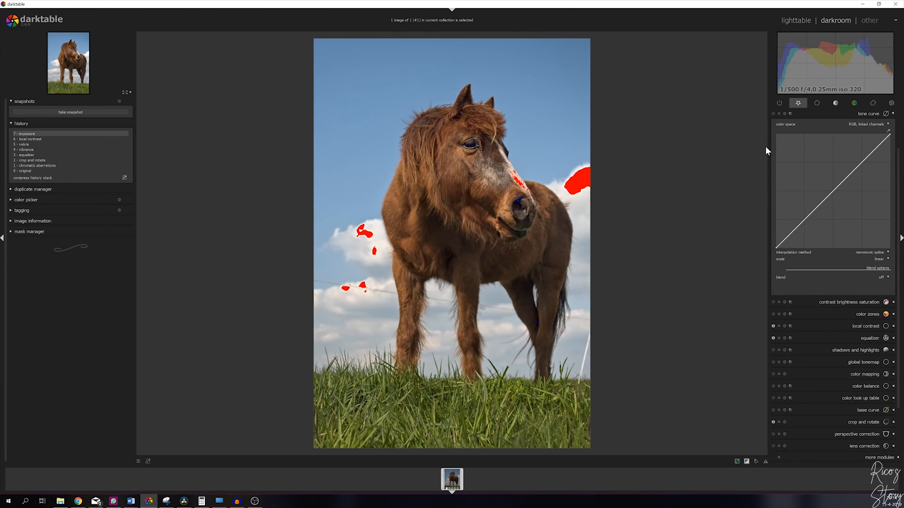
left_click(804, 220)
left_click_drag(805, 220, 805, 222)
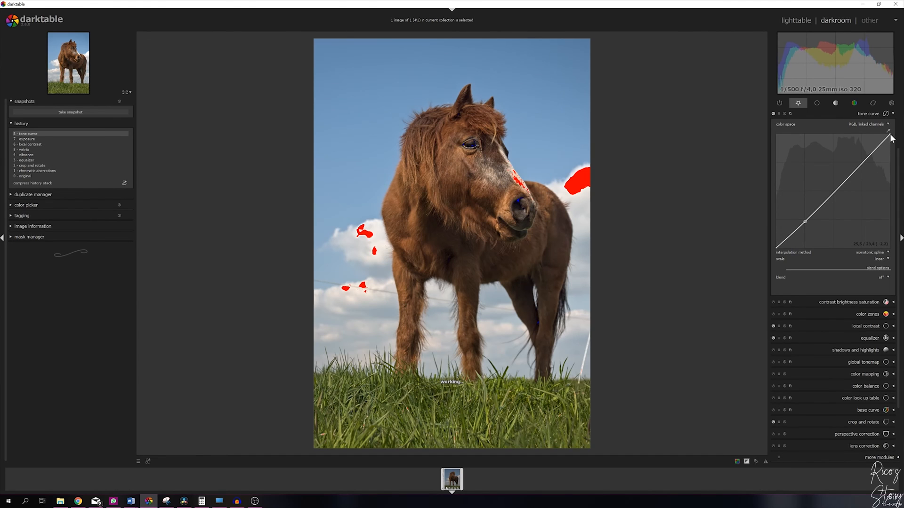
left_click_drag(890, 138, 890, 146)
left_click(864, 164)
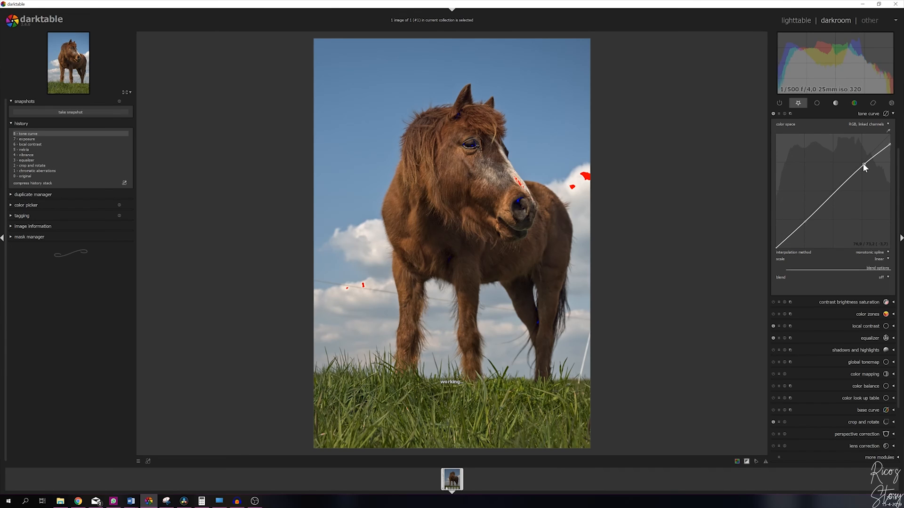
left_click_drag(862, 164, 861, 160)
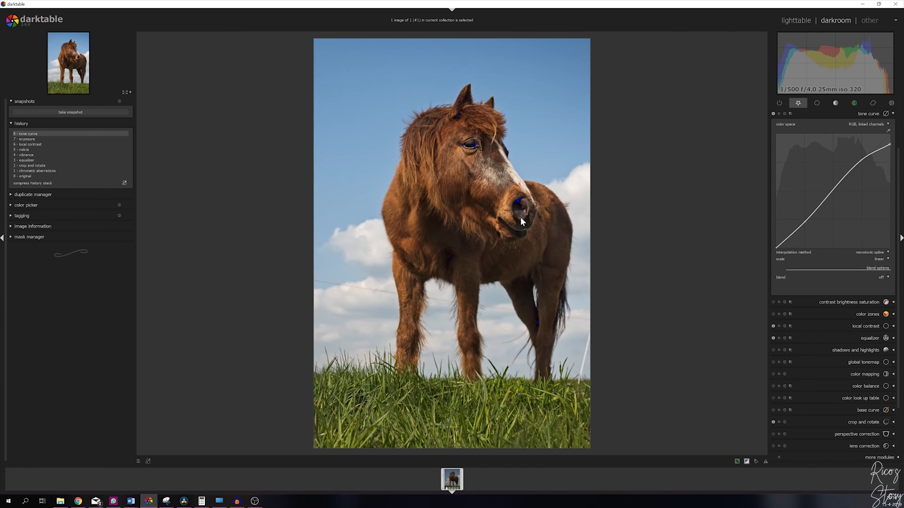
- Turn off the clipping indicator and compare the original with the latest edit in the history stack
left_click(747, 462)
left_click(26, 177)
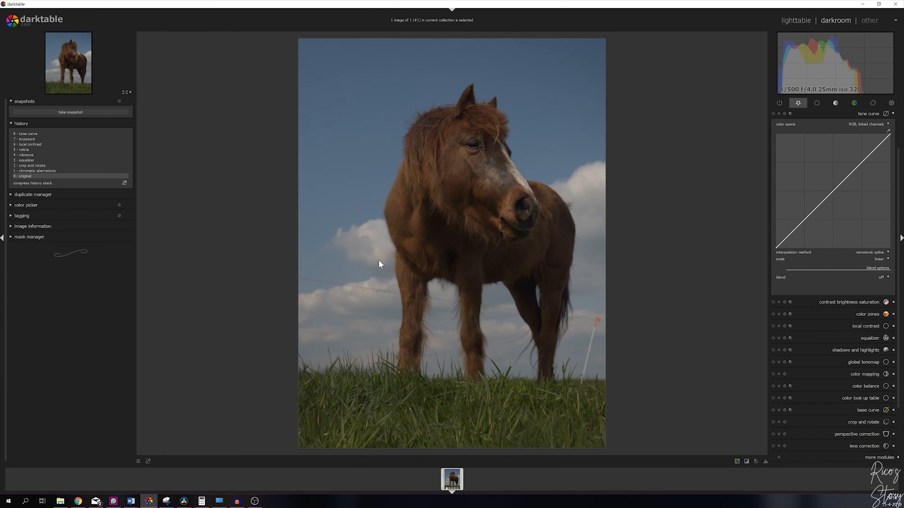
left_click(27, 134)
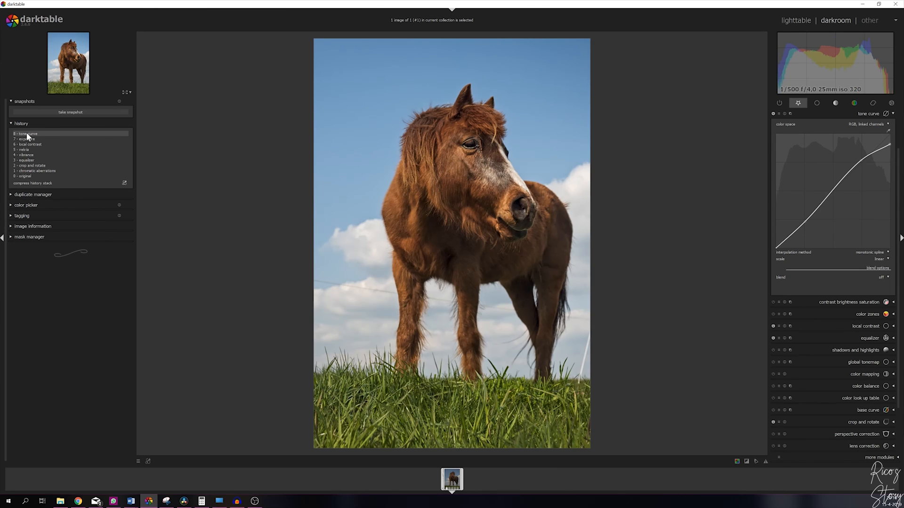